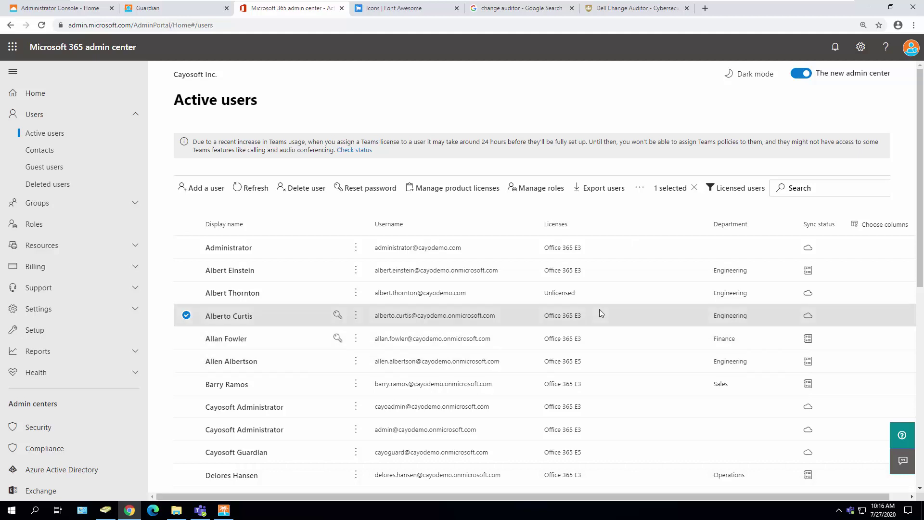
Step: Open the fourth-listed user's Licenses and Apps tab, which shows Office 365 E3 assigned
left_click(235, 318)
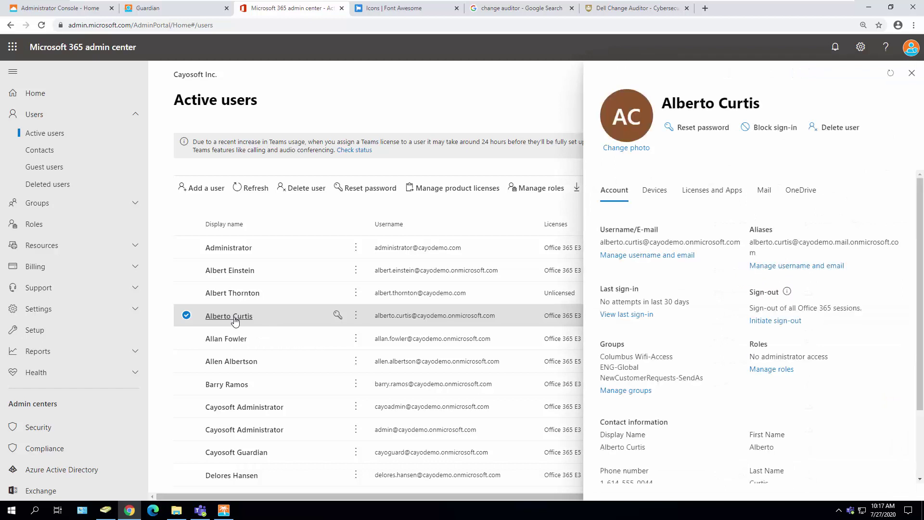
left_click(705, 196)
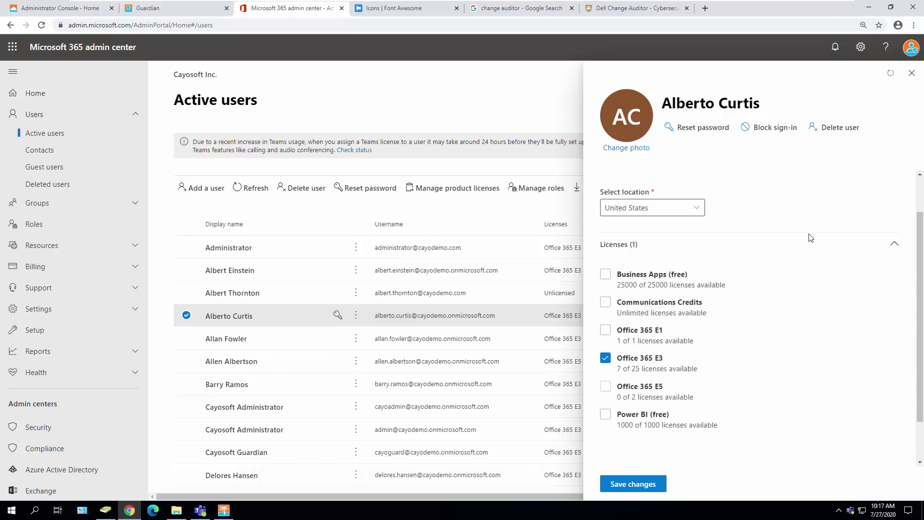
scroll(825, 220, "down", 2)
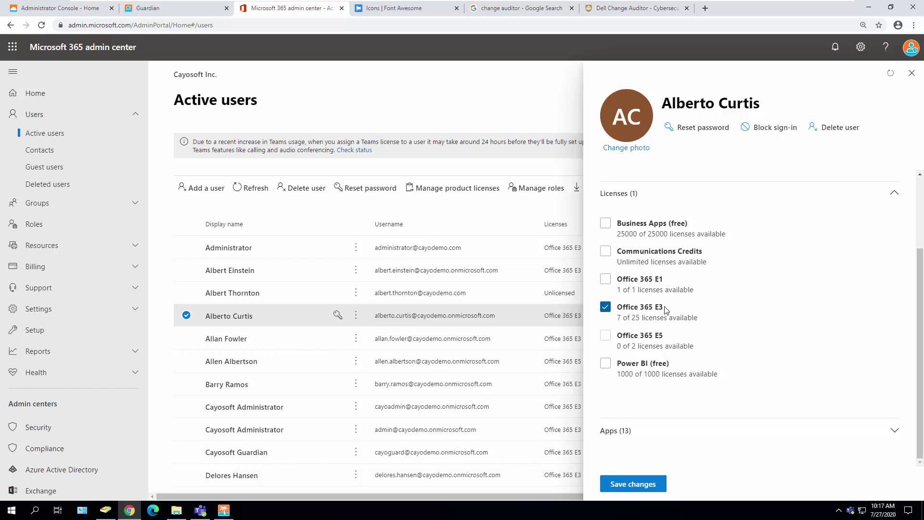
Step: Expand the Apps list to review the apps included with the user's licenses
left_click(624, 430)
scroll(808, 336, "down", 5)
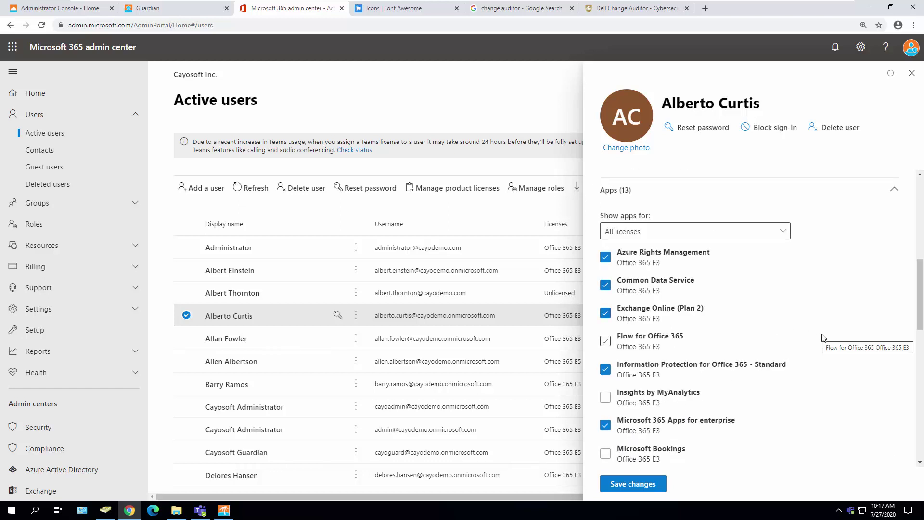
scroll(823, 337, "down", 4)
scroll(824, 338, "up", 1)
scroll(824, 338, "down", 8)
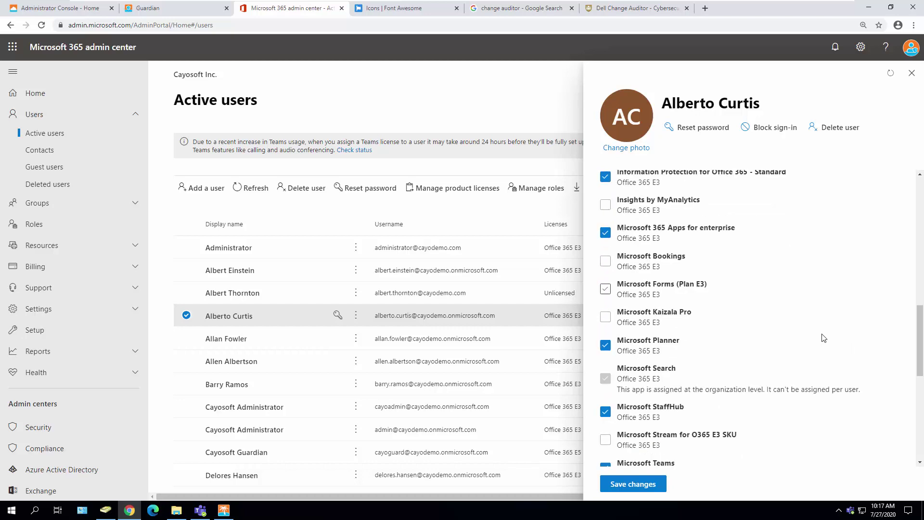
scroll(824, 338, "up", 15)
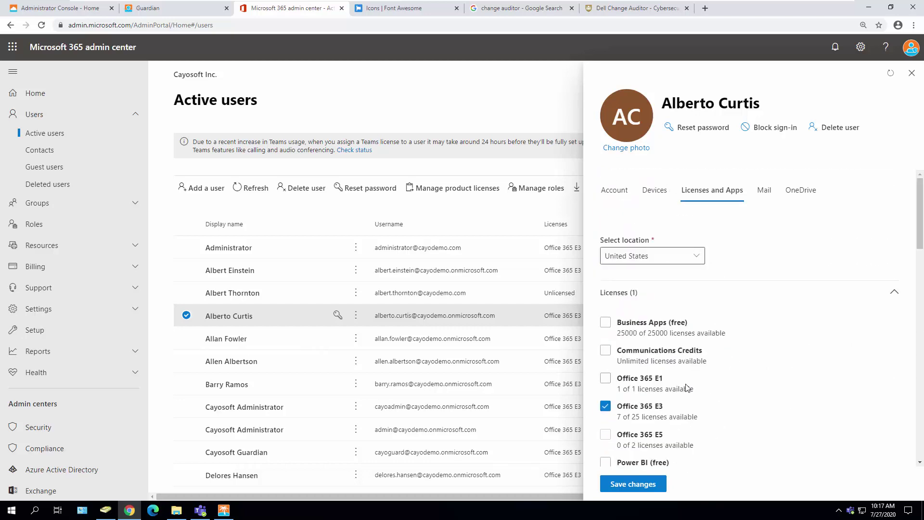
Step: Replace the user's Office 365 E3 license with Office 365 E1 and save the change
left_click(605, 406)
left_click(606, 378)
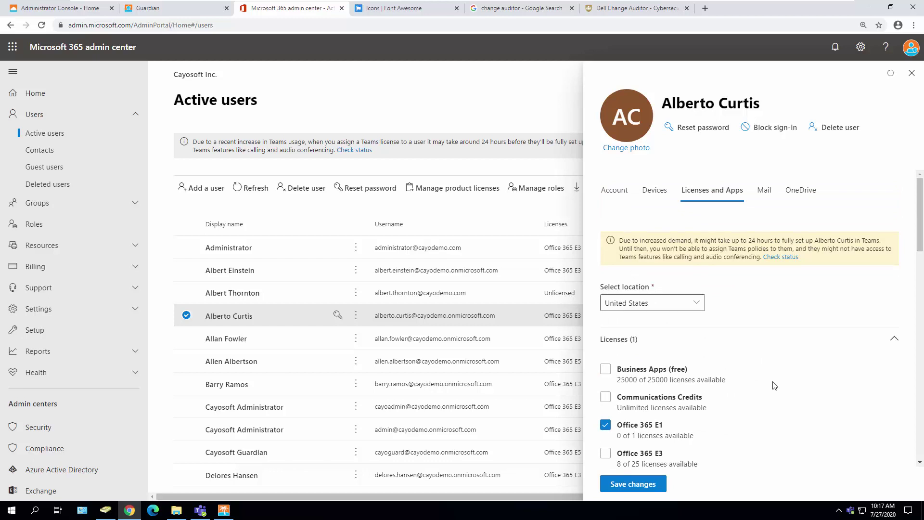
scroll(775, 386, "down", 2)
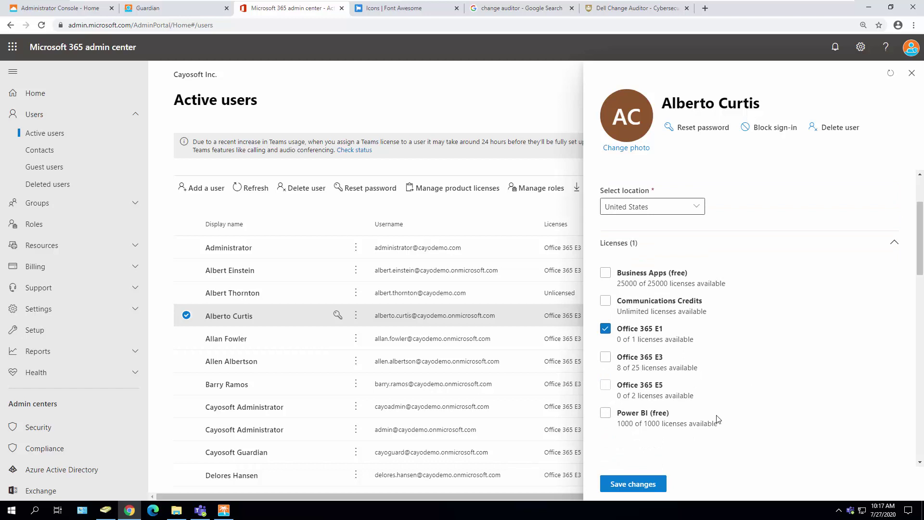
left_click(646, 488)
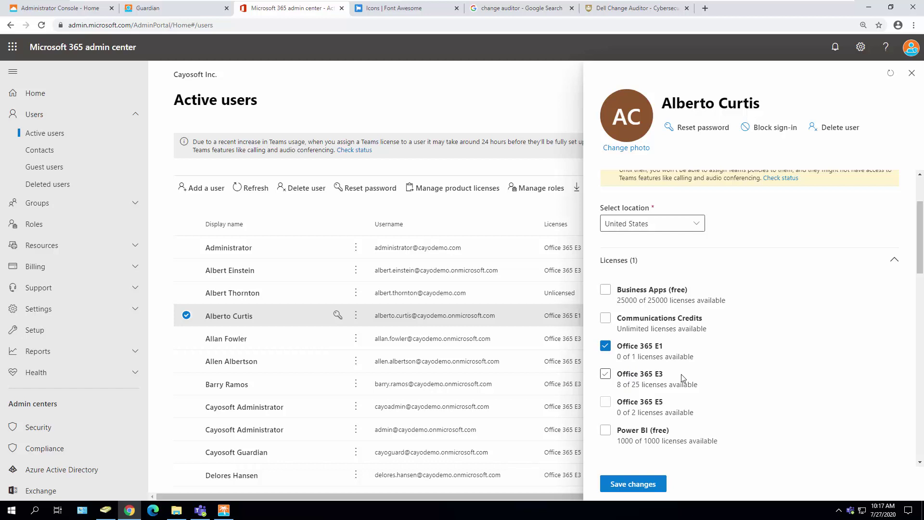
left_click(911, 73)
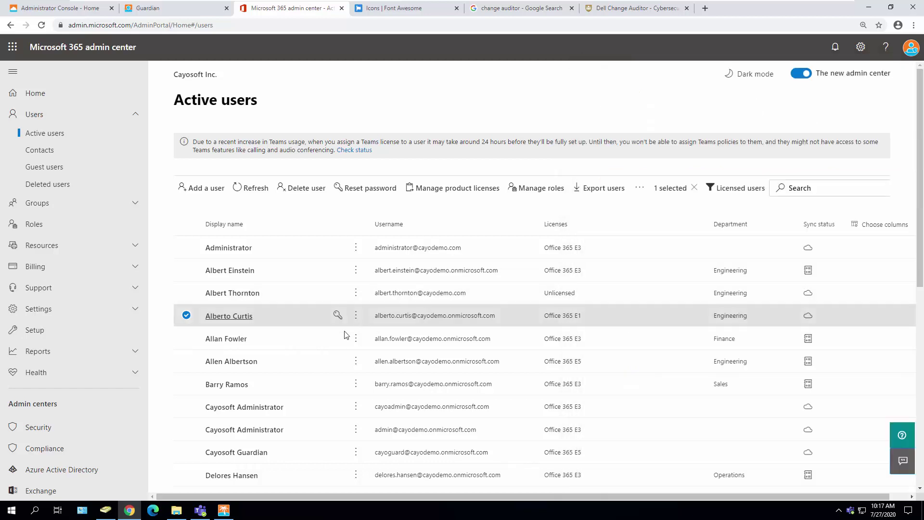
left_click(265, 273)
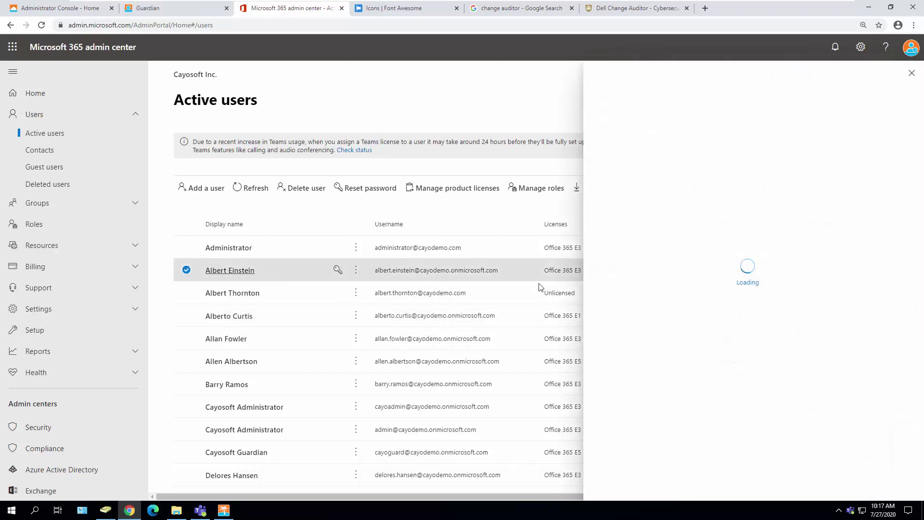
left_click(719, 194)
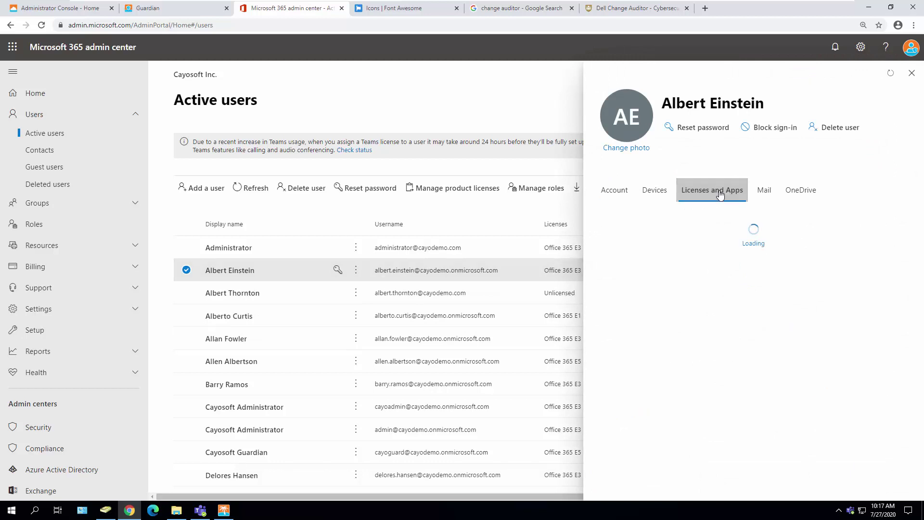
scroll(796, 291, "down", 3)
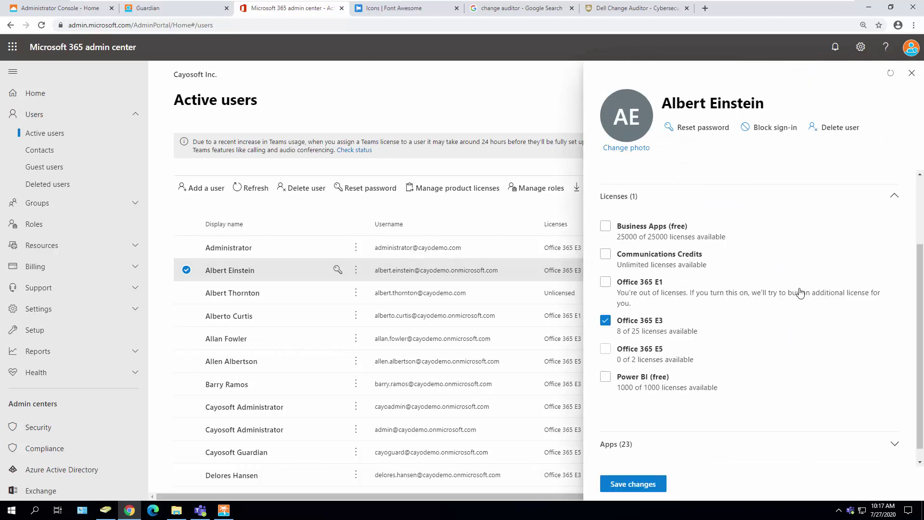
left_click(640, 323)
left_click(640, 323)
scroll(738, 365, "down", 1)
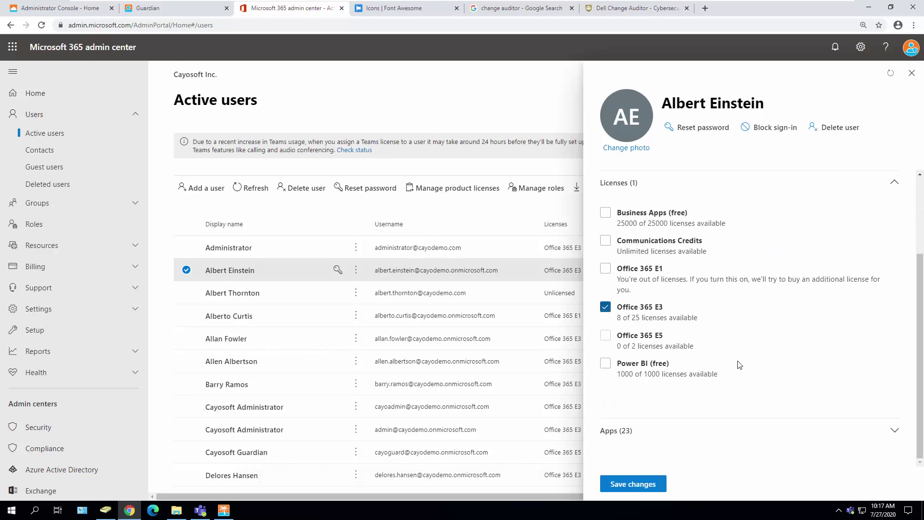
left_click(619, 434)
scroll(686, 422, "down", 10)
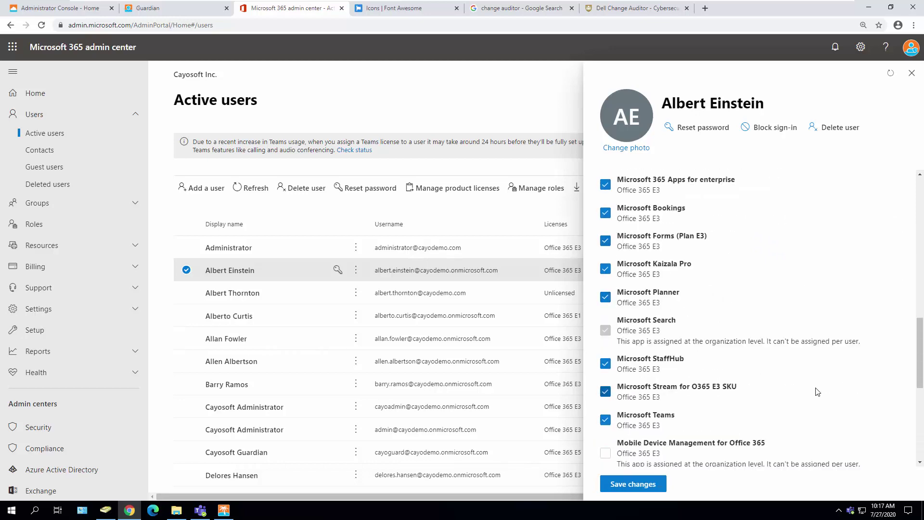
scroll(817, 388, "up", 3)
scroll(864, 228, "up", 5)
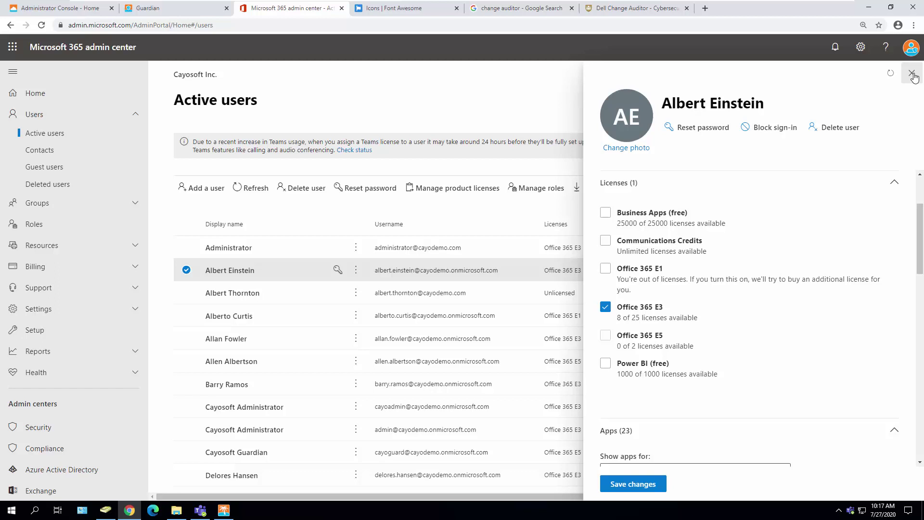
left_click(912, 72)
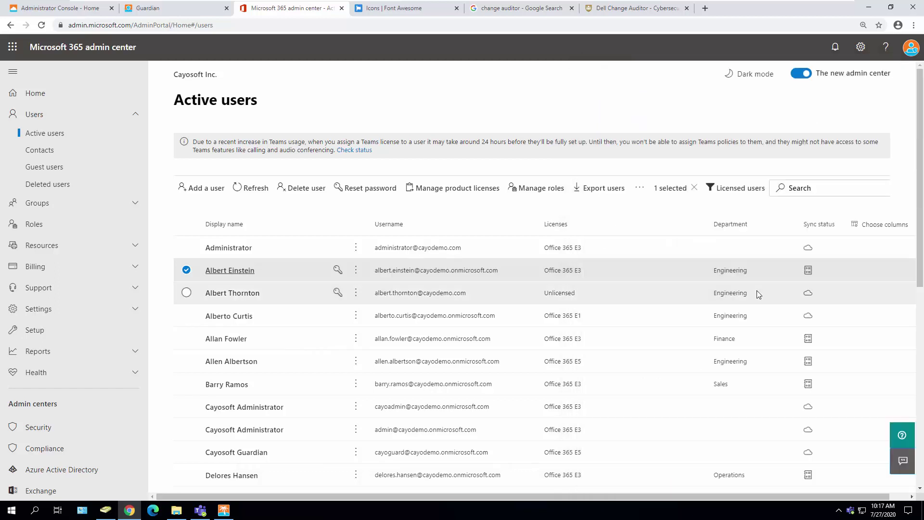
left_click(302, 317)
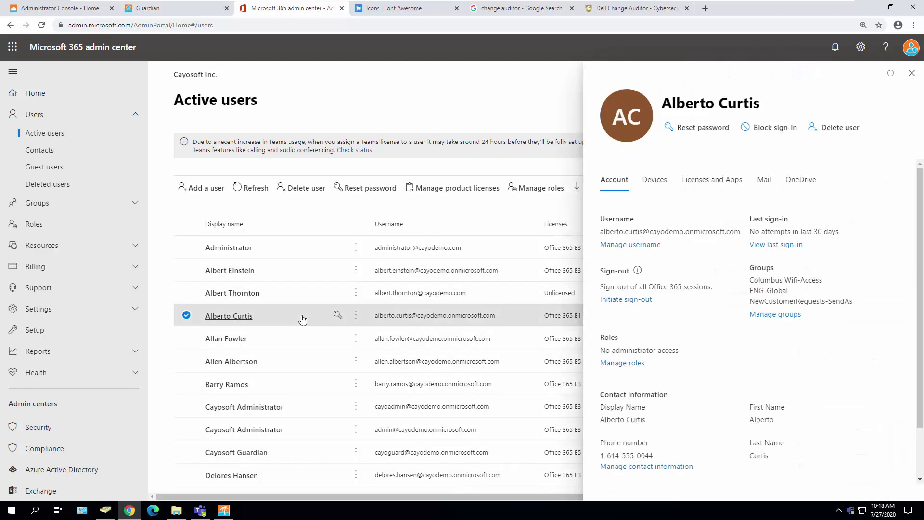
left_click(718, 181)
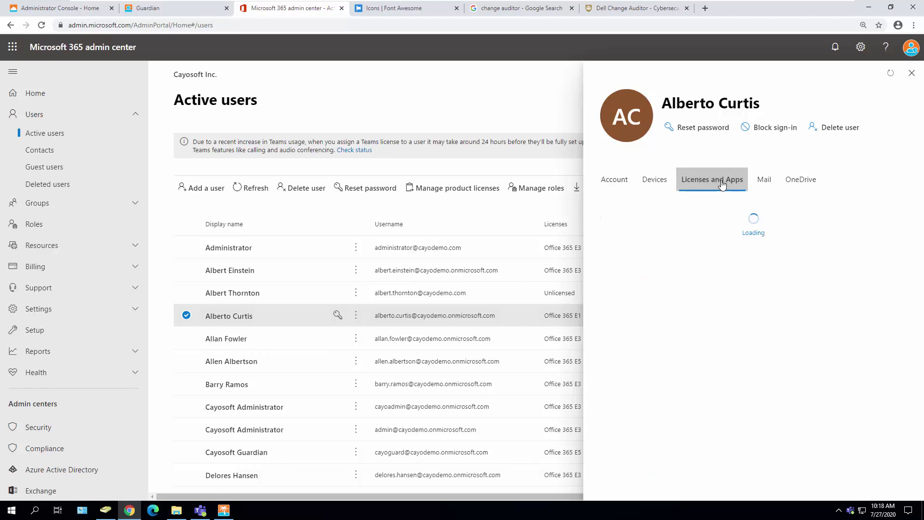
scroll(794, 255, "down", 3)
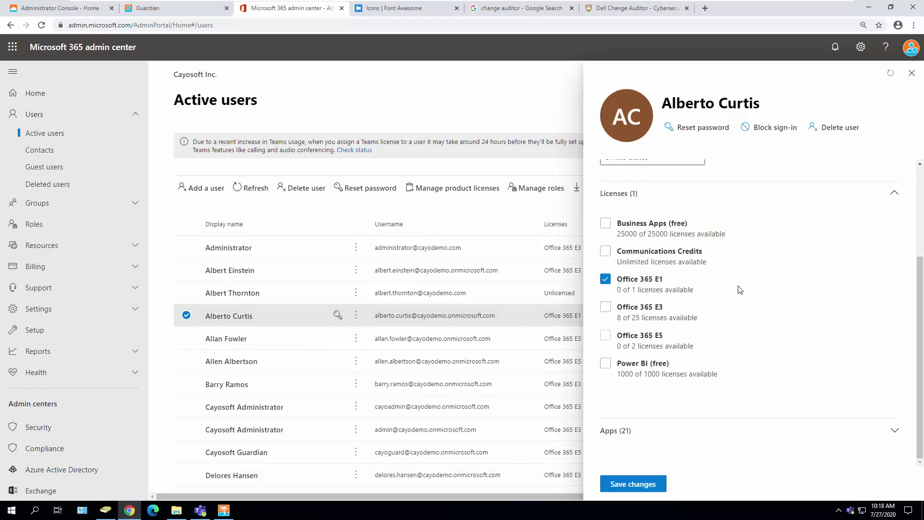
left_click(639, 284)
left_click(642, 307)
left_click(912, 73)
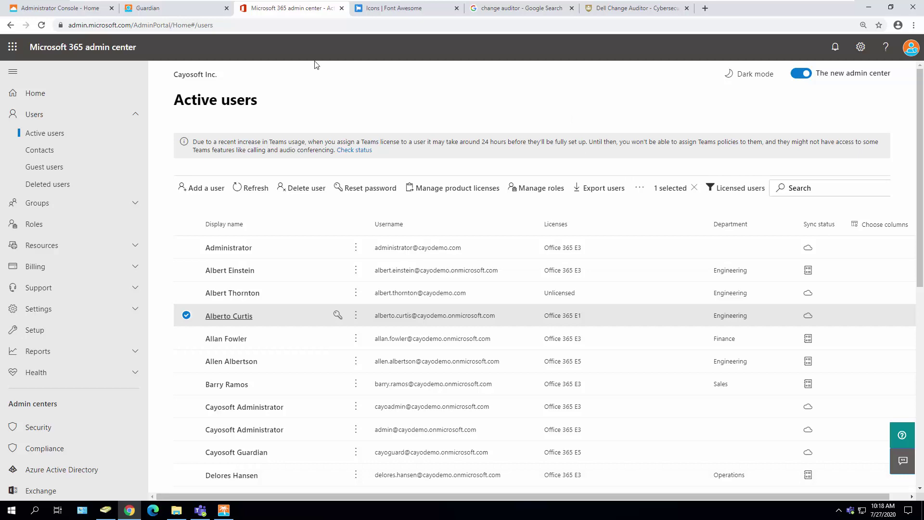
Step: From the Guardian Dashboard's Recent Changes chart, open the full Change History list
left_click(169, 10)
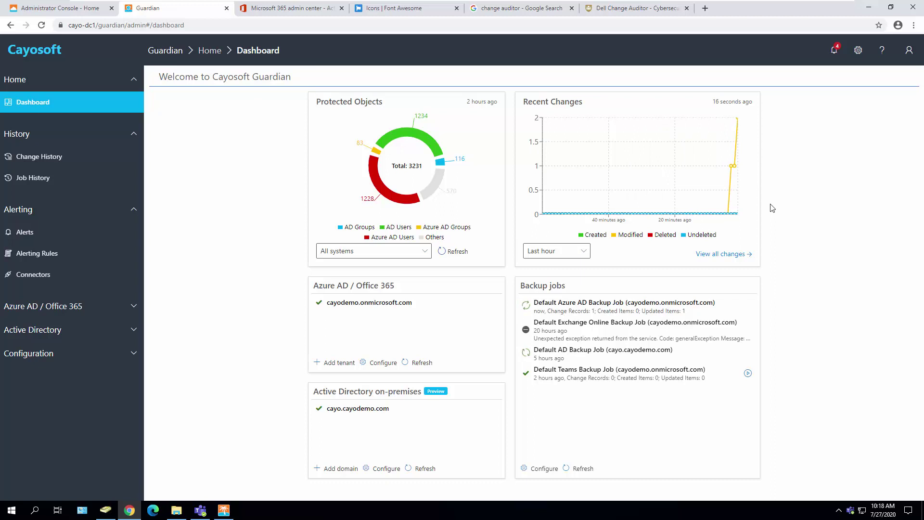
mouse_move(732, 181)
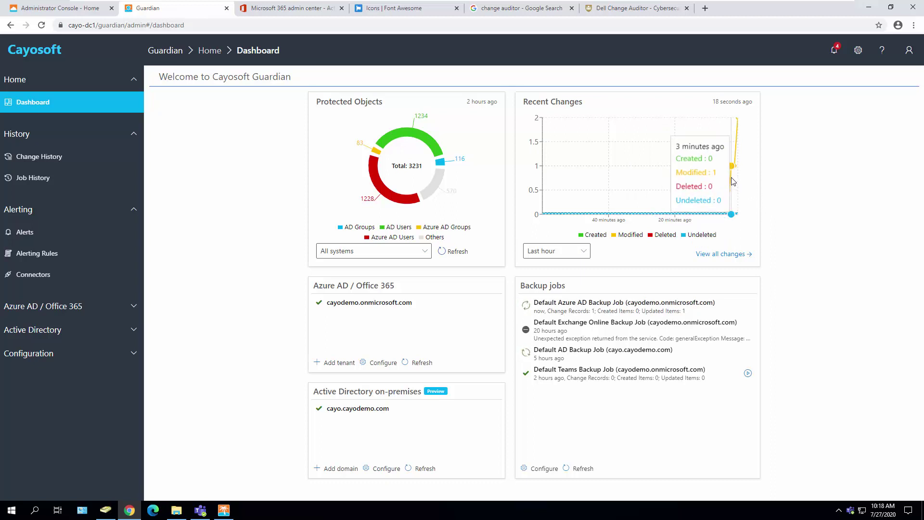
mouse_move(738, 163)
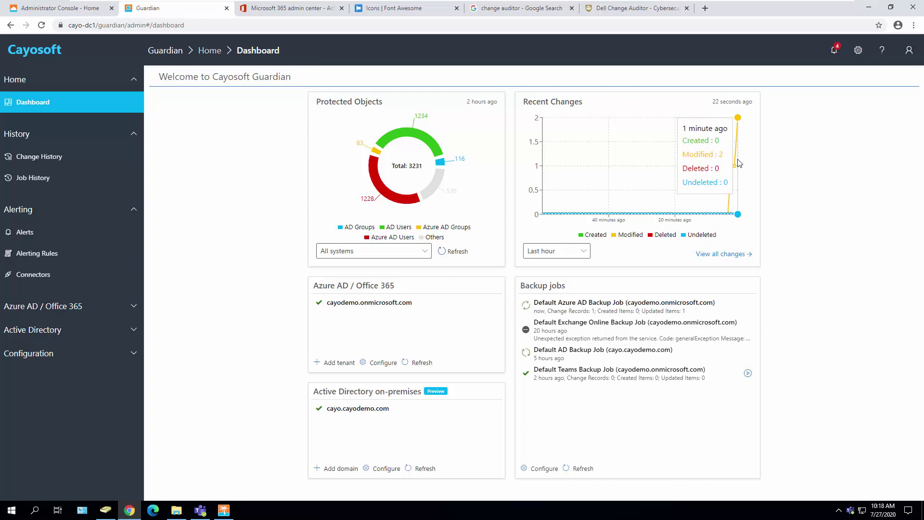
left_click(720, 255)
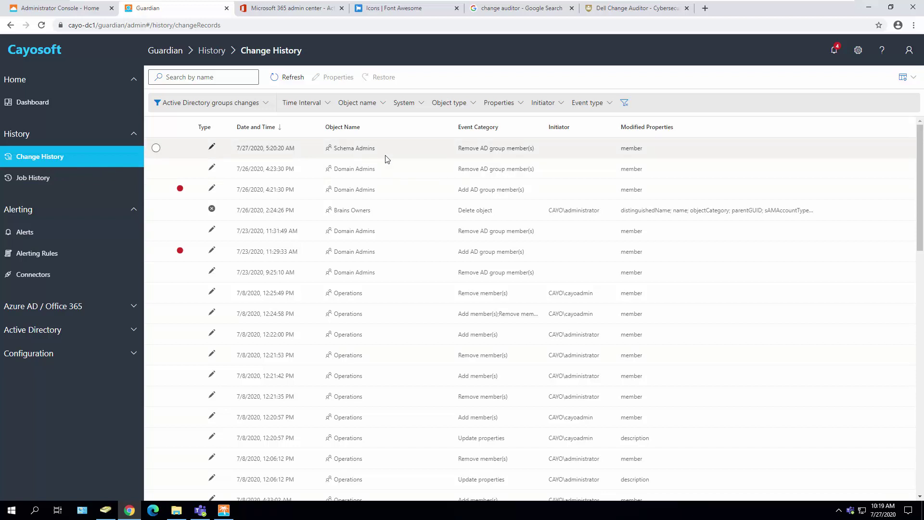
Step: Filter Change History with the 'Azure AD users changes' standard filter
left_click(243, 105)
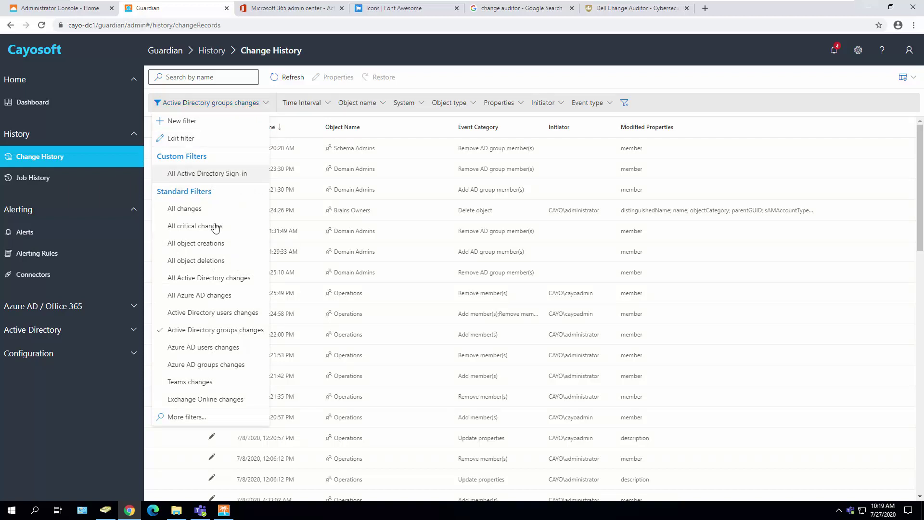
left_click(221, 347)
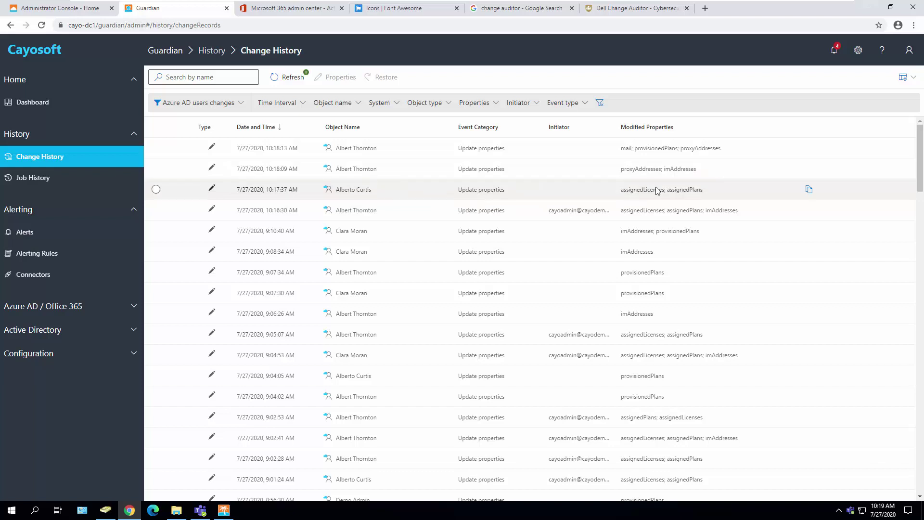
Step: Open the 10:17:37 AM record's details and compare its old and new assignedLicenses values
left_click(368, 193)
double_click(368, 193)
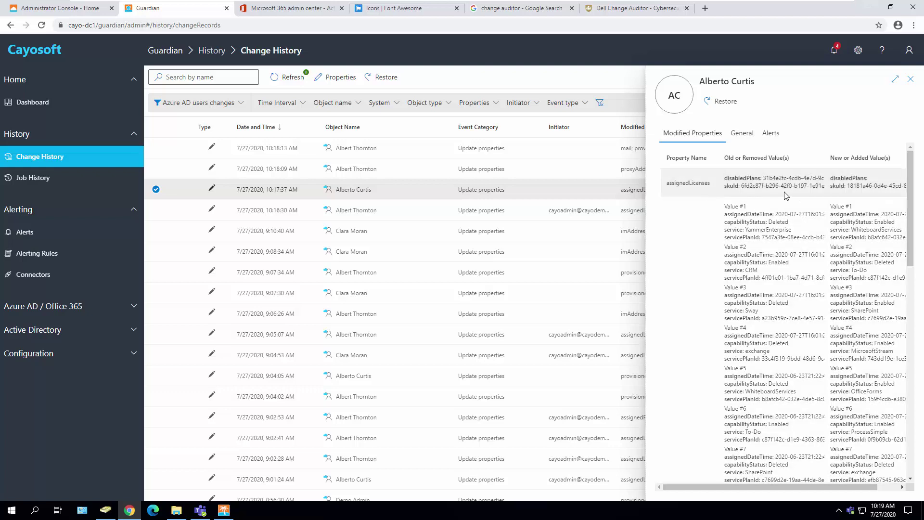
scroll(786, 195, "down", 10)
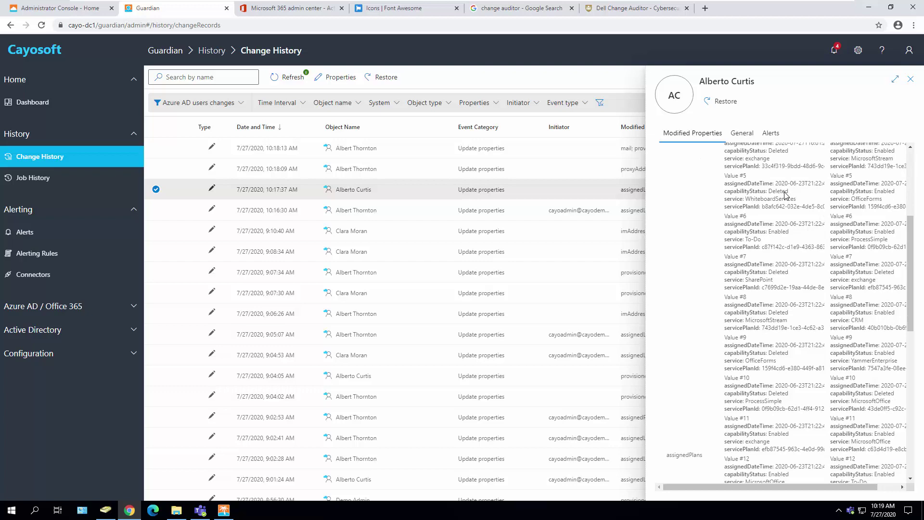
scroll(789, 197, "down", 2)
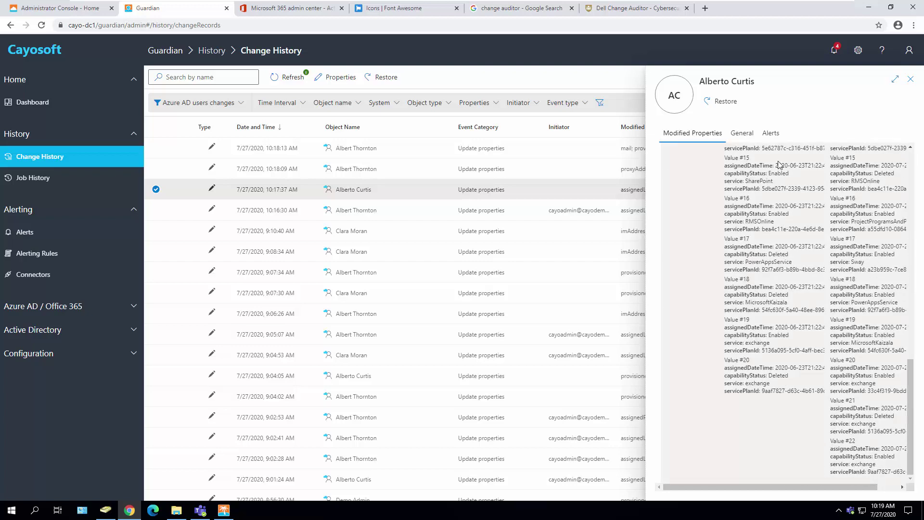
scroll(905, 197, "up", 6)
scroll(860, 361, "up", 8)
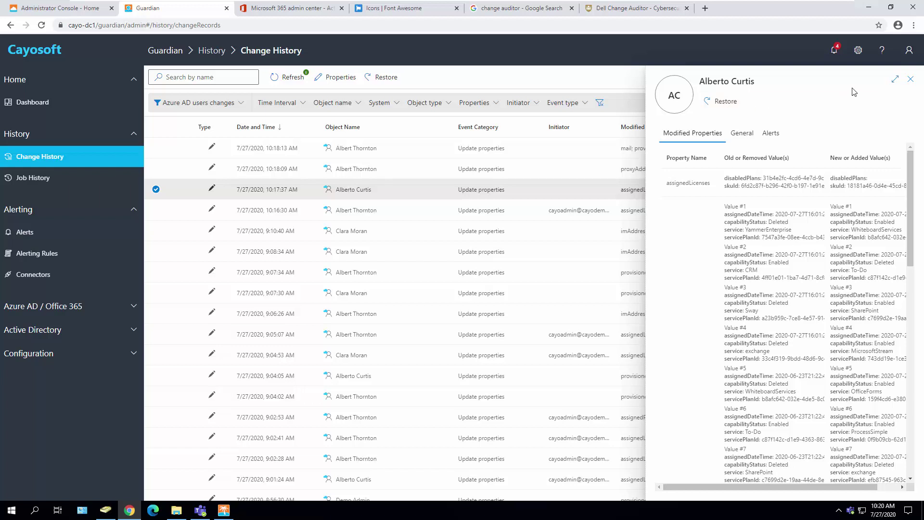
Step: Close the details, refresh the history and reselect the 10:17:37 AM license change record
left_click(910, 79)
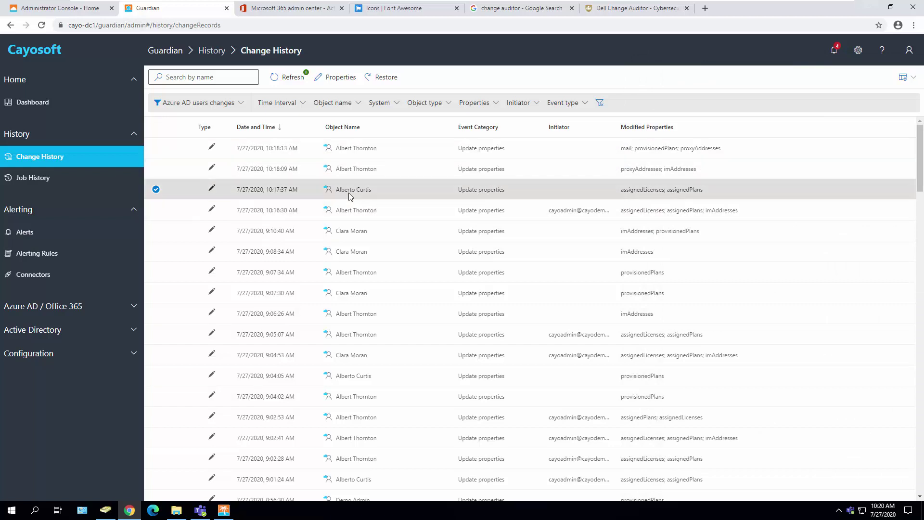
left_click(293, 77)
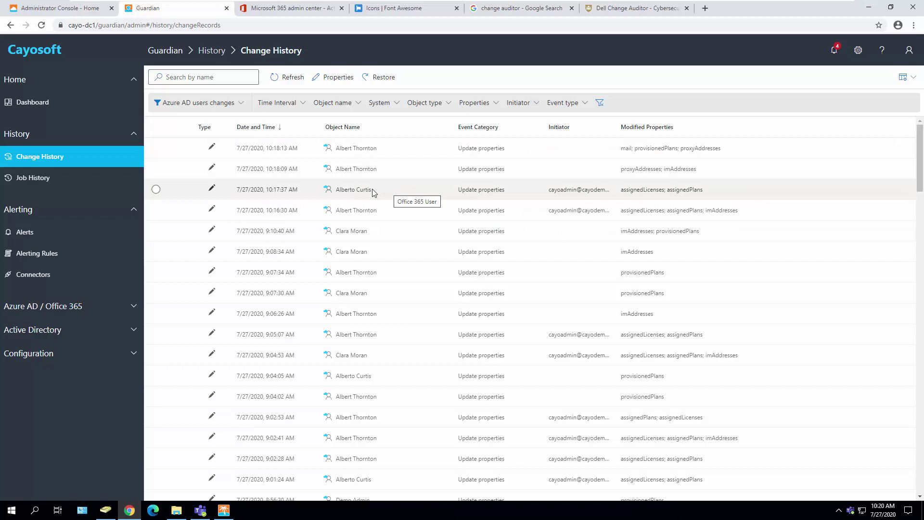
left_click(374, 193)
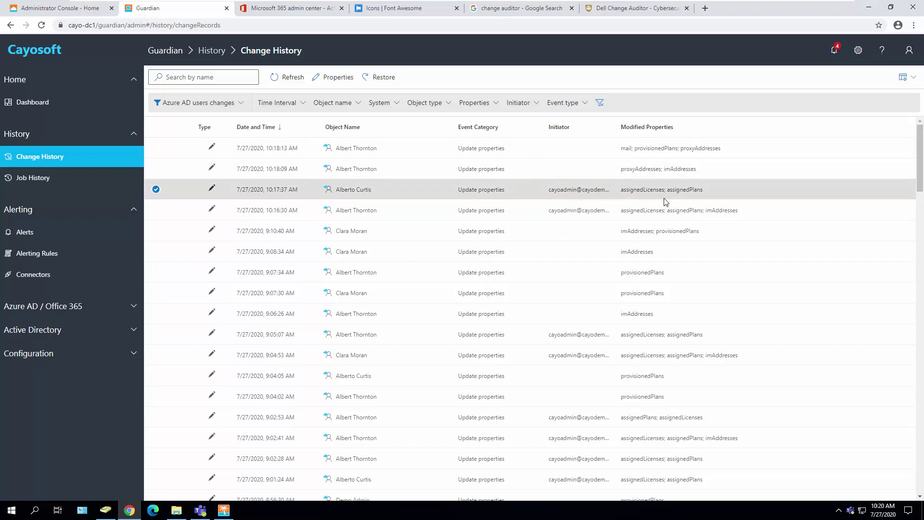
Step: Restore the 10:17:37 AM license change, confirm it, and refresh the history
left_click(377, 78)
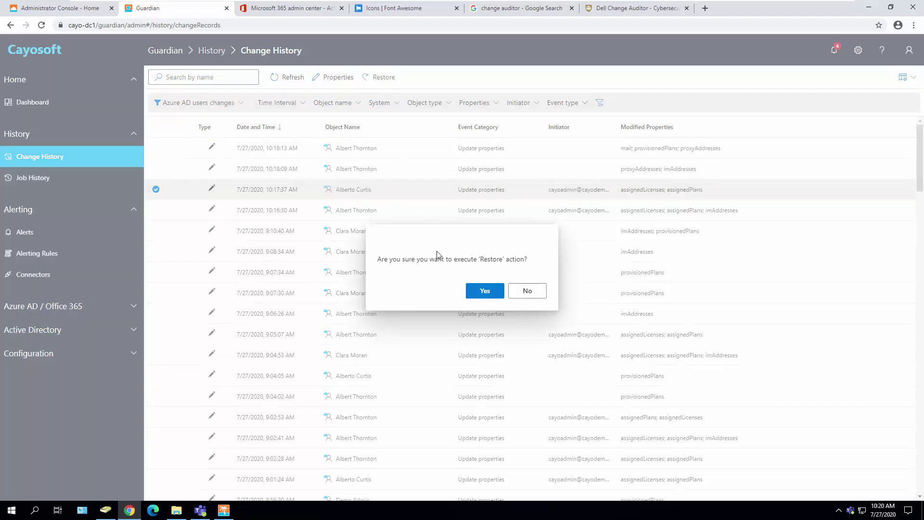
left_click(475, 291)
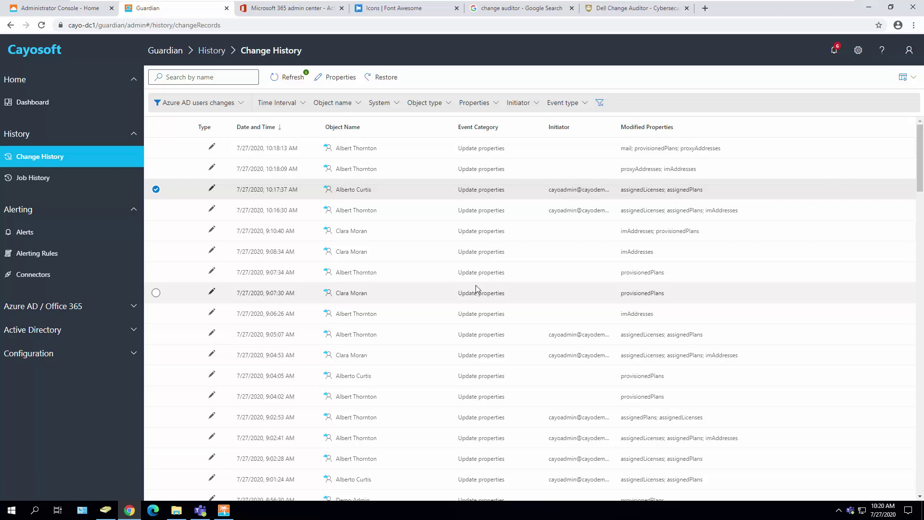
left_click(290, 83)
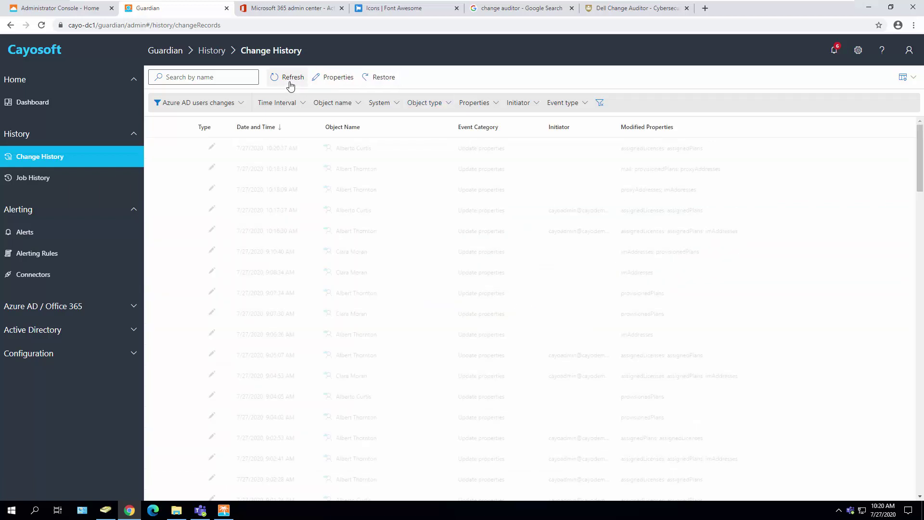
Step: Review the new 10:20:37 AM reversal record's assignedLicenses and assignedPlans details
left_click(419, 152)
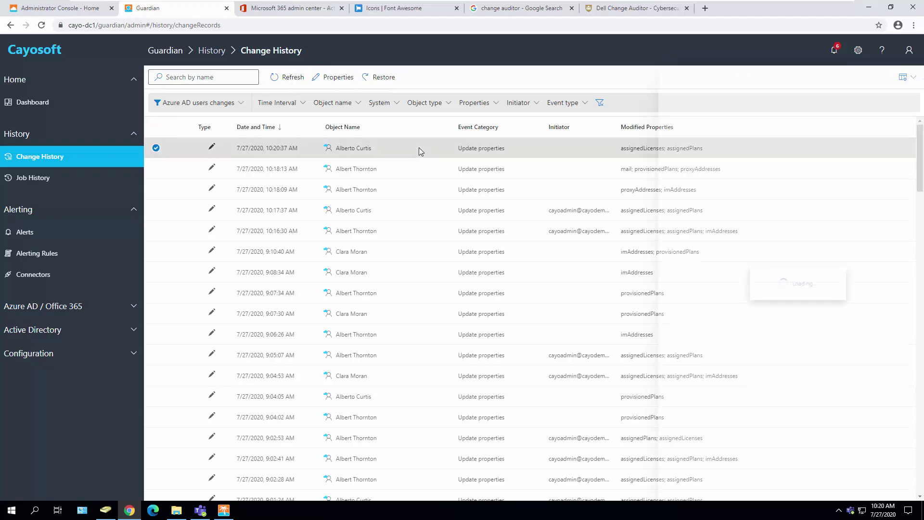
scroll(818, 291, "down", 5)
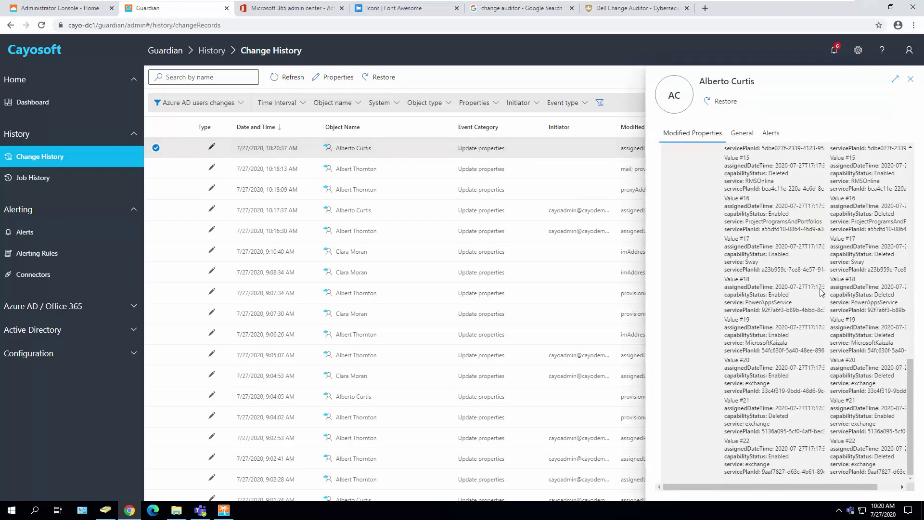
scroll(835, 375, "up", 1)
scroll(835, 375, "up", 5)
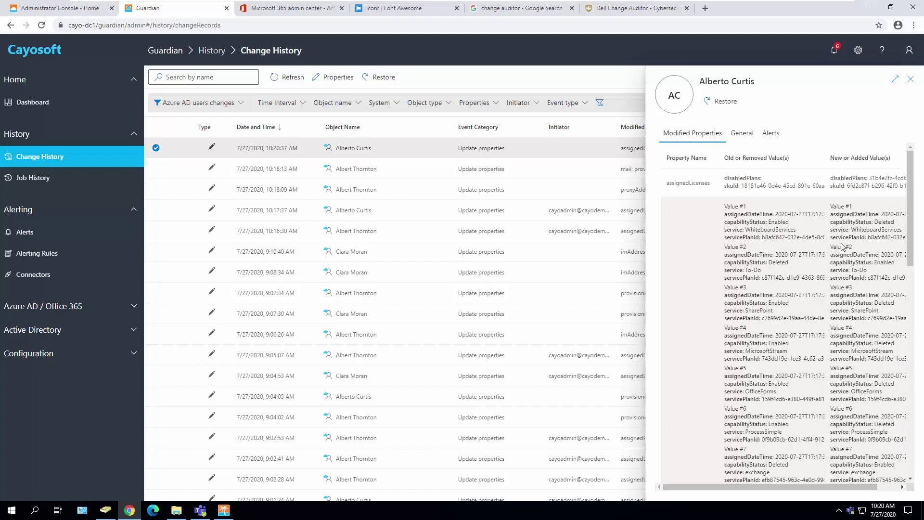
left_click(910, 79)
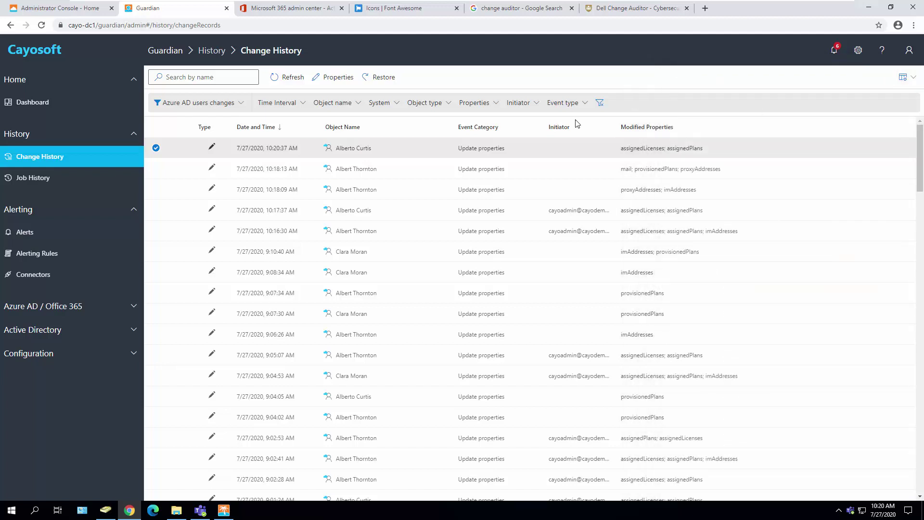
Step: In Microsoft 365 admin center, verify the user's Licenses and Apps show Office 365 E3 again
left_click(280, 11)
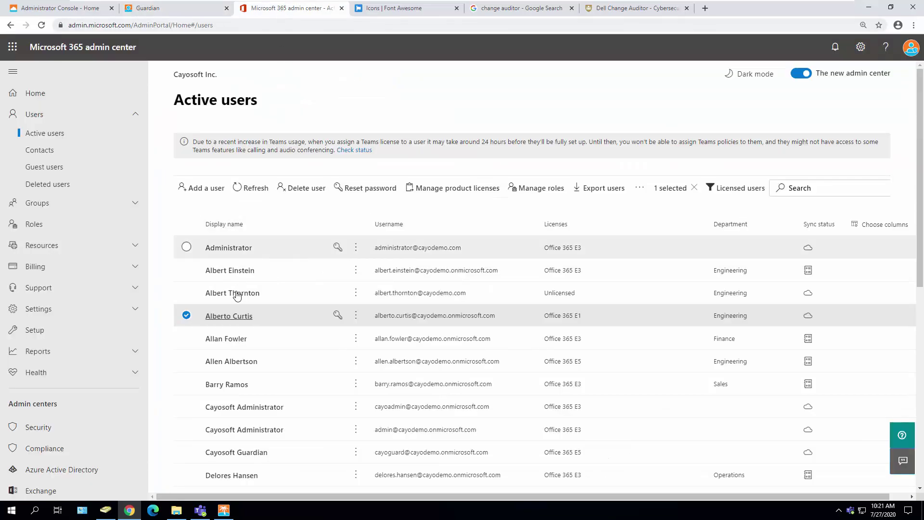
left_click(231, 316)
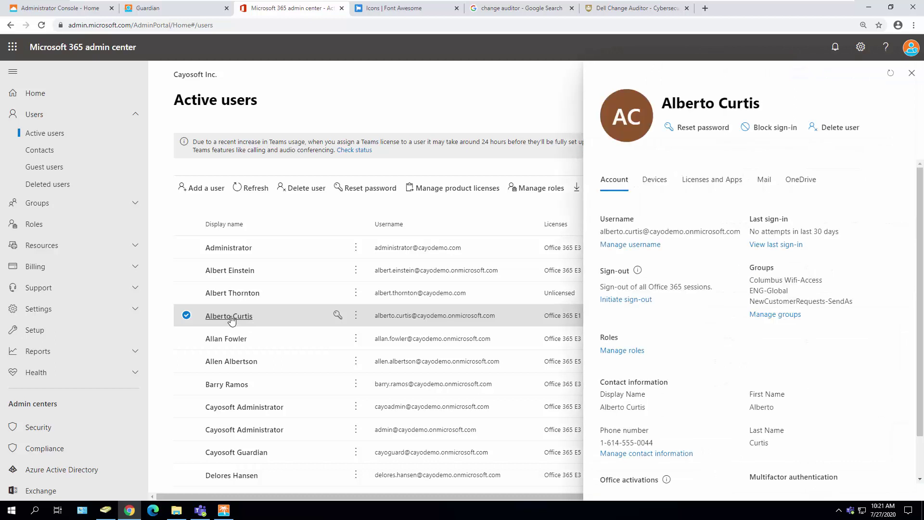
left_click(712, 185)
scroll(697, 291, "down", 3)
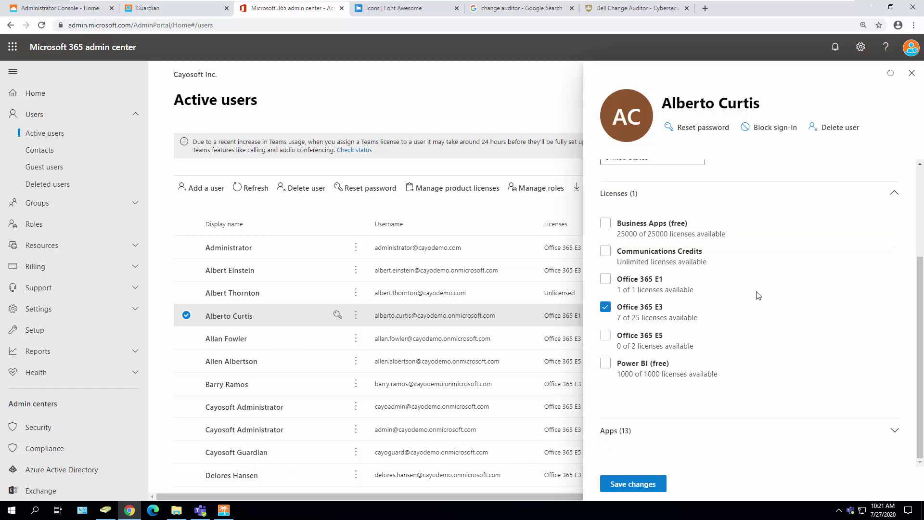